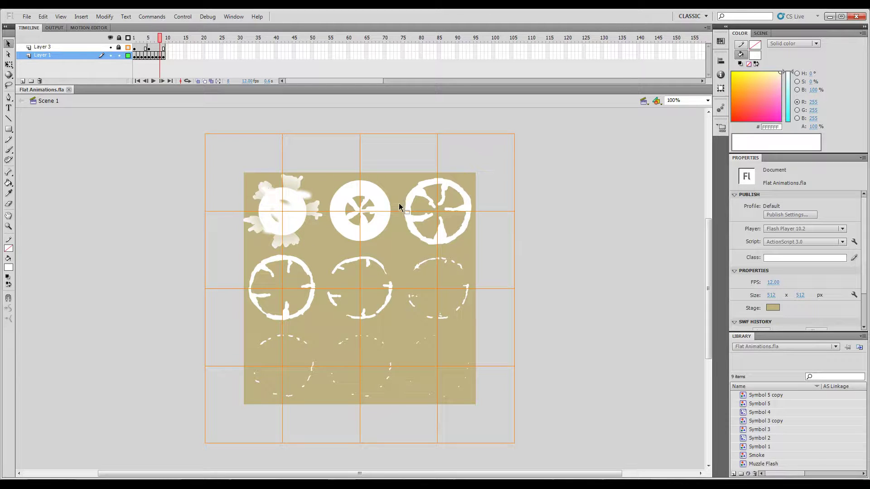
Select the top-left explosion sprite, a Symbol 3 Graphic instance at X 85.00, Y 85.55
click(299, 199)
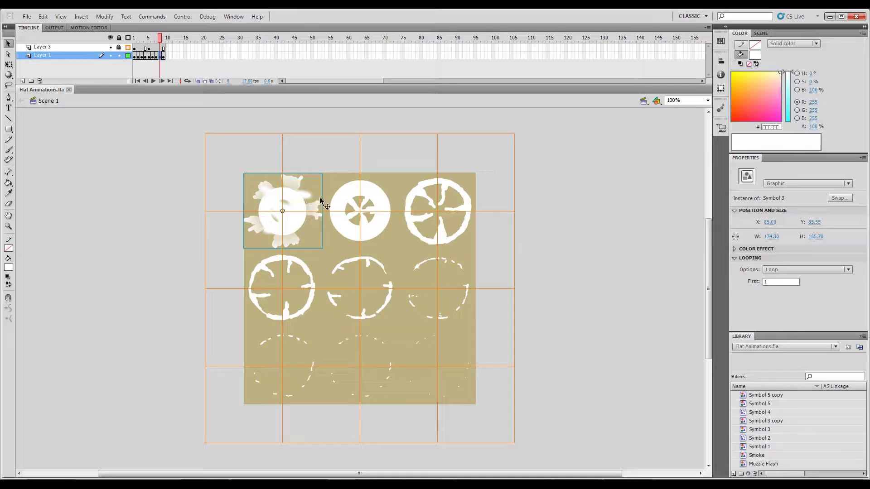
Edit Symbol 3 in place, enlarge the timeline and play its animation
double_click(302, 199)
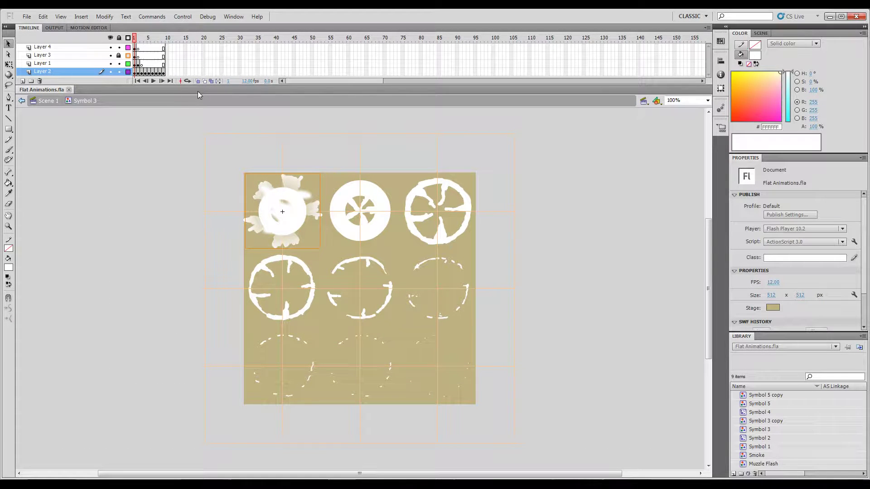
drag(200, 87, 199, 130)
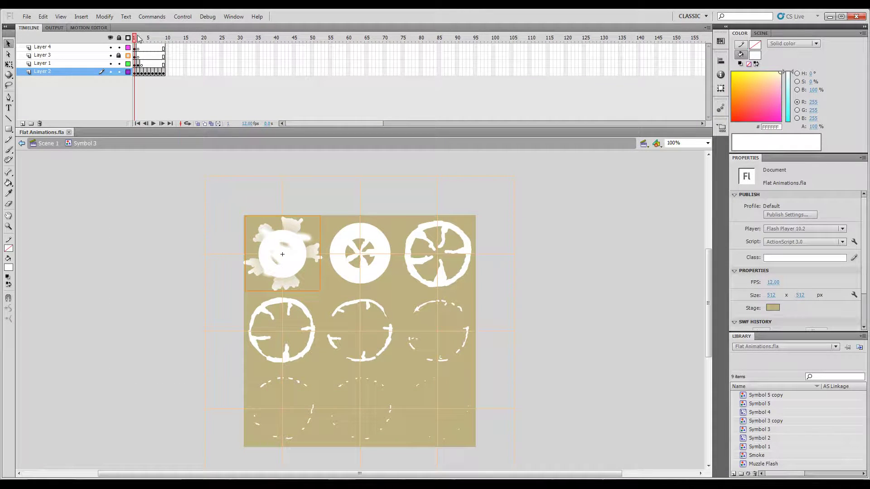
key(Return)
Zoom the top-left sprite to 400% and scrub Symbol 3 to frame 4
click(8, 226)
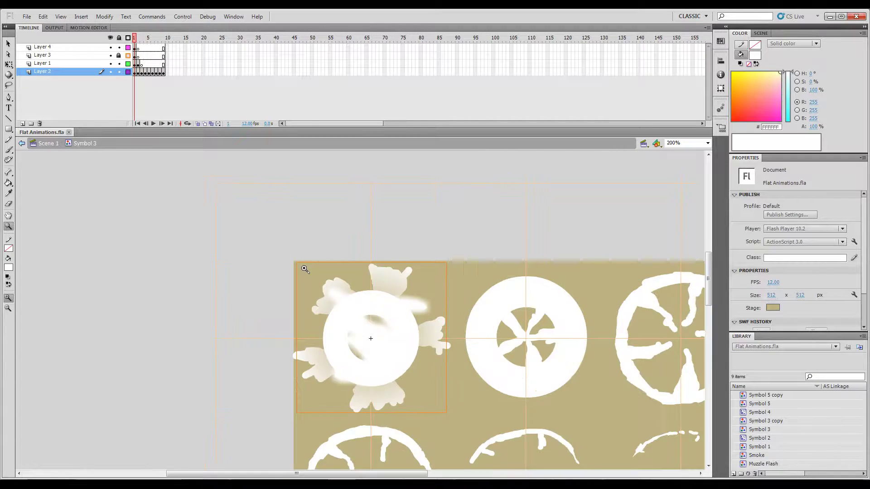
click(280, 244)
click(406, 347)
mouse_move(134, 39)
mouse_down()
mouse_move(161, 40)
mouse_move(132, 40)
mouse_up()
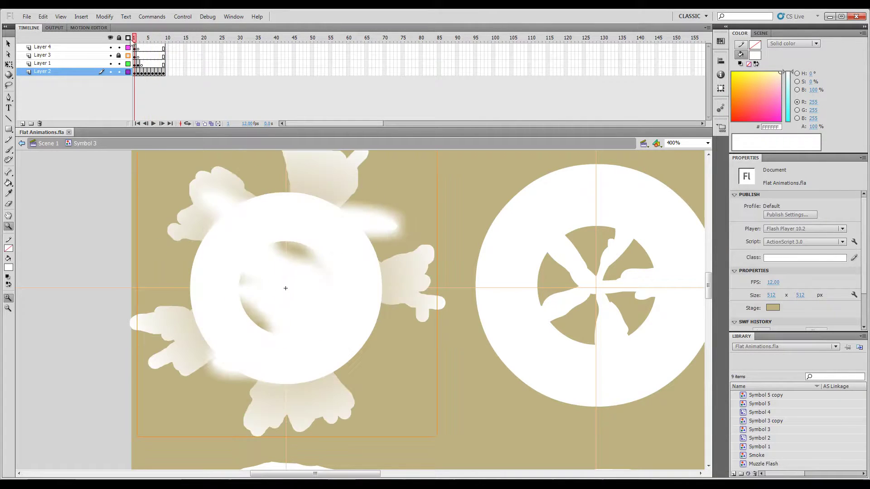
Return to Scene 1, clear the selection and view the whole stage at 100%
click(21, 143)
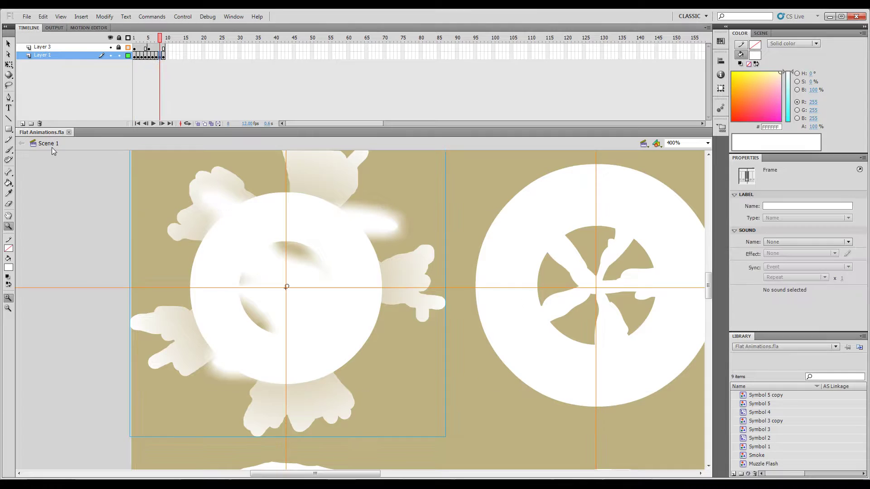
click(8, 43)
click(92, 270)
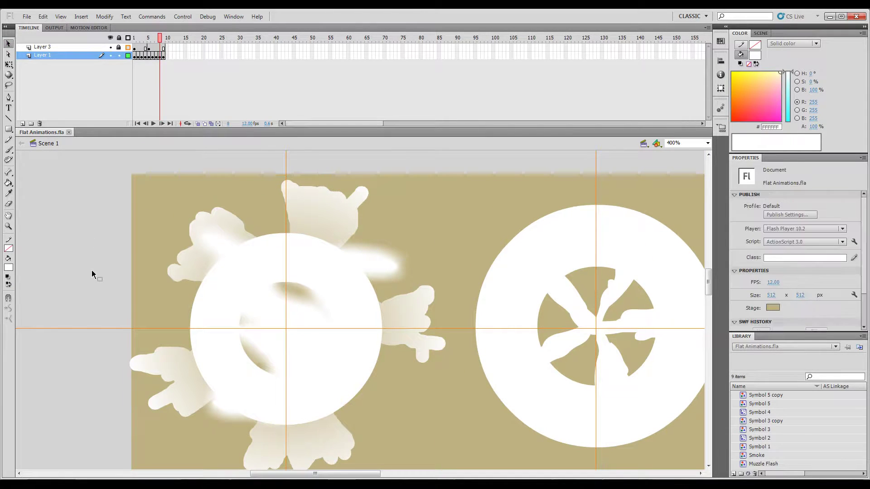
key(ctrl+1)
scroll(317, 295, down, 2)
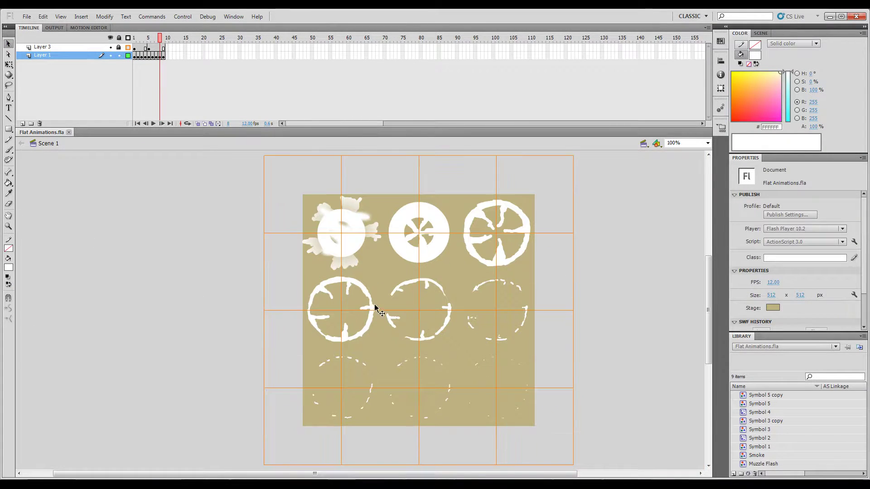
Check each sprite instance's X/Y and first frame, then scrub Scene 1 to frame 3
click(355, 247)
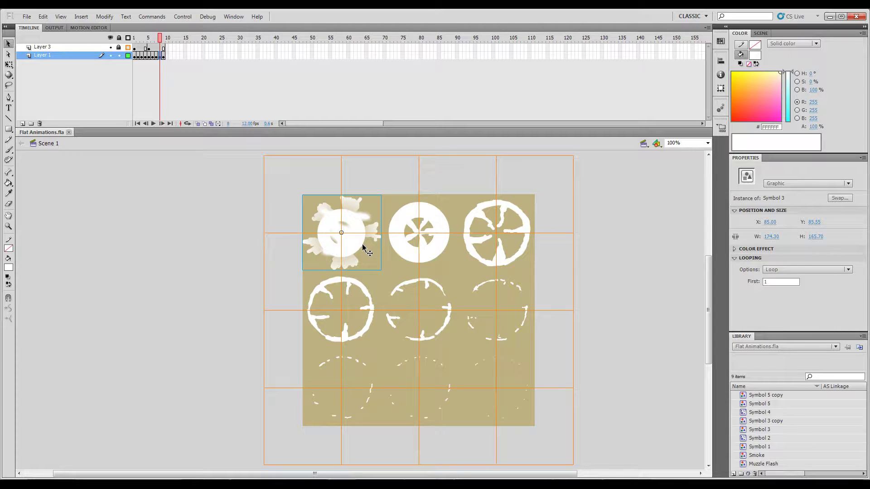
click(415, 245)
click(364, 248)
click(402, 245)
click(476, 251)
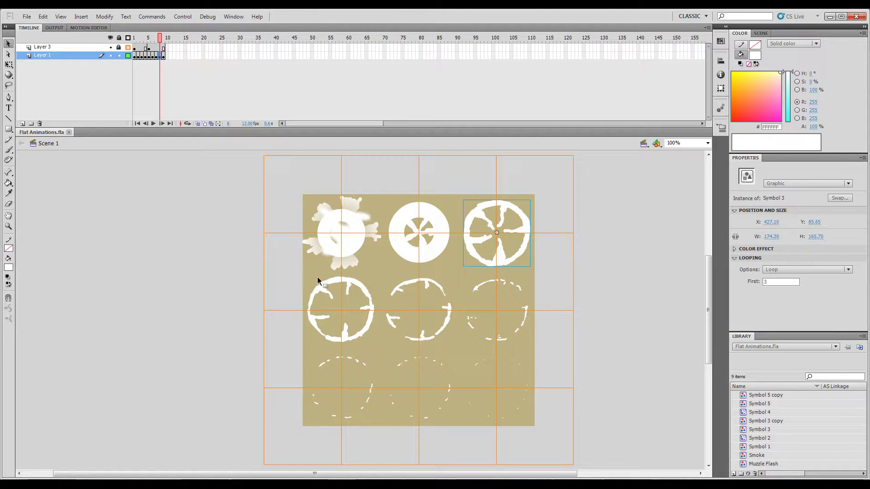
click(324, 293)
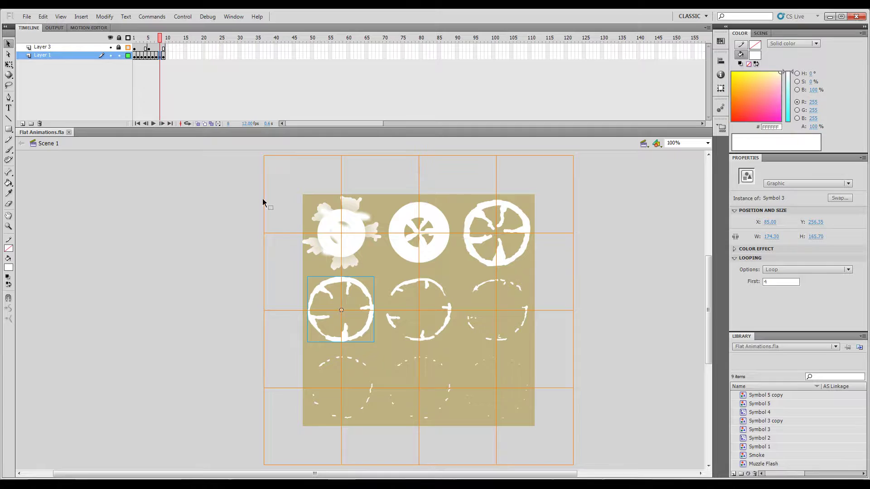
mouse_move(161, 39)
mouse_down()
mouse_move(126, 38)
mouse_move(172, 39)
mouse_move(145, 39)
mouse_up()
Scrub Scene 1 to frame 8, select the top-left sprite, step to frame 9, then return to frame 8
click(384, 218)
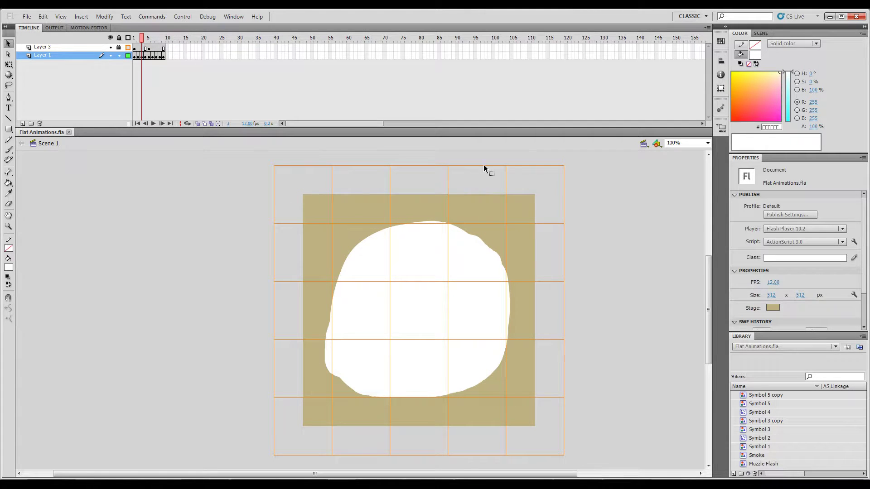
drag(148, 41, 159, 39)
click(344, 233)
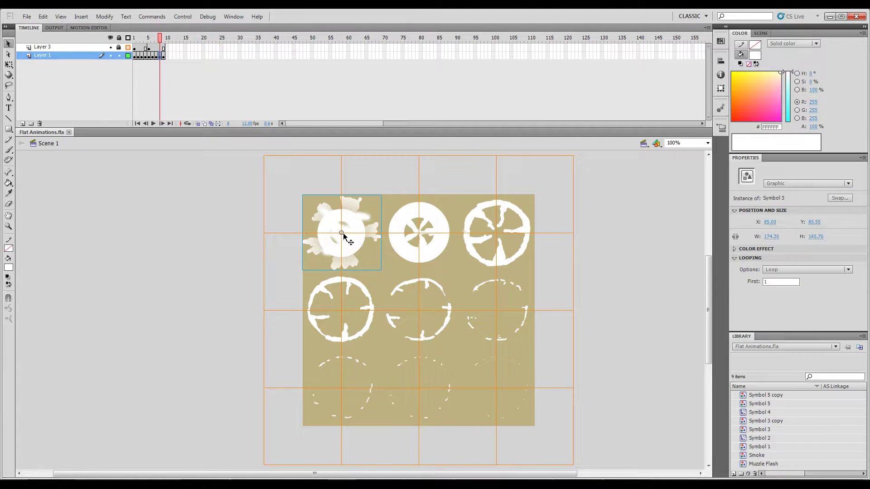
key(.)
scroll(349, 250, down, 3)
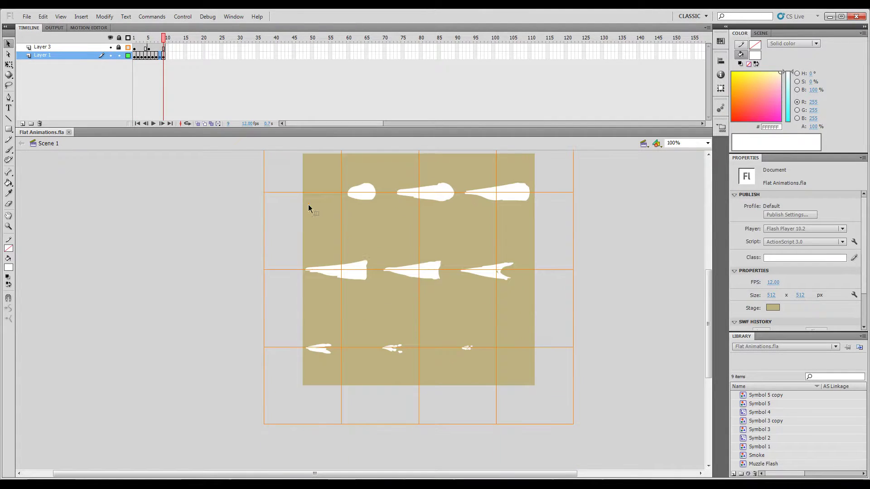
click(159, 38)
Check the top-left and second sprites' positions and frames
scroll(340, 272, up, 5)
click(353, 296)
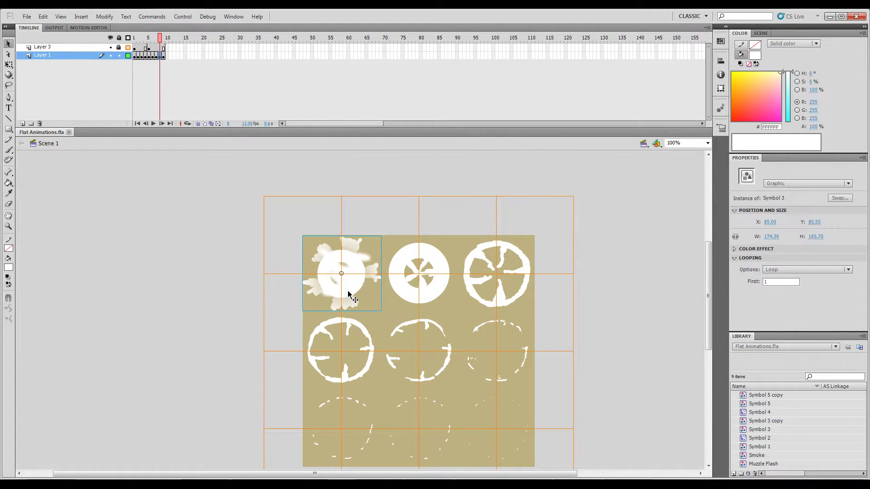
click(409, 288)
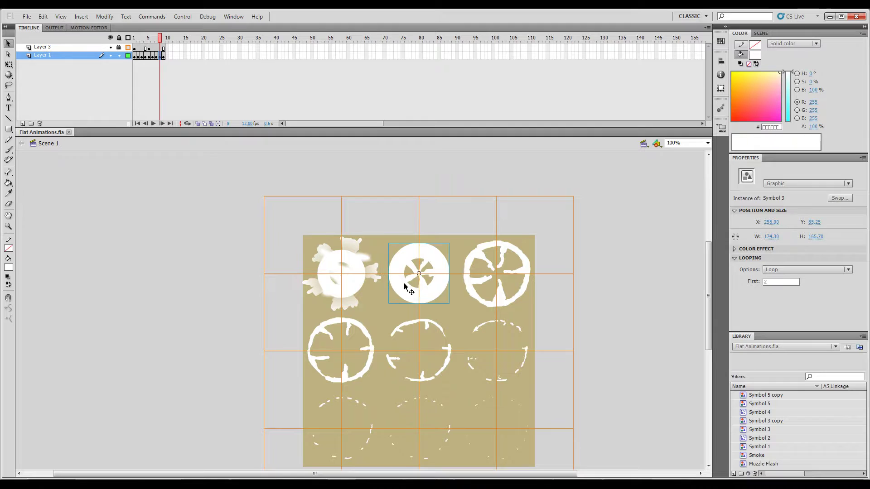
Edit Symbol 3, unlock Layer 3, select its shape and play the animation
double_click(354, 290)
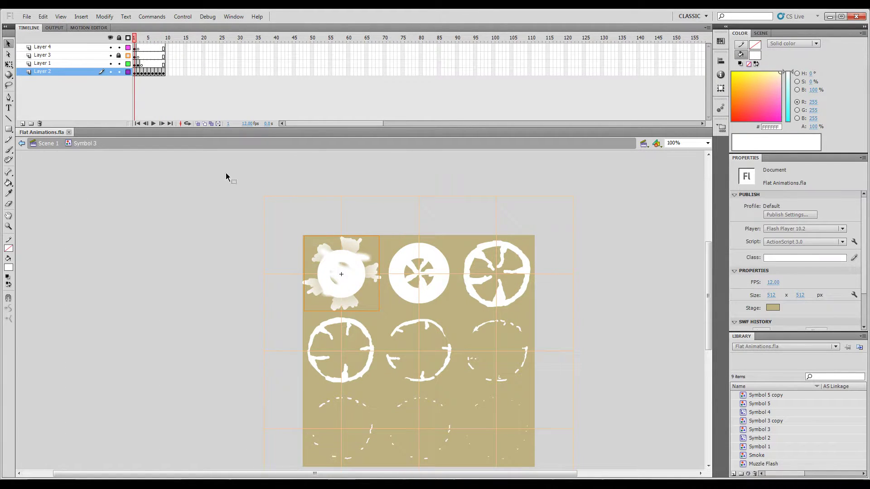
click(118, 55)
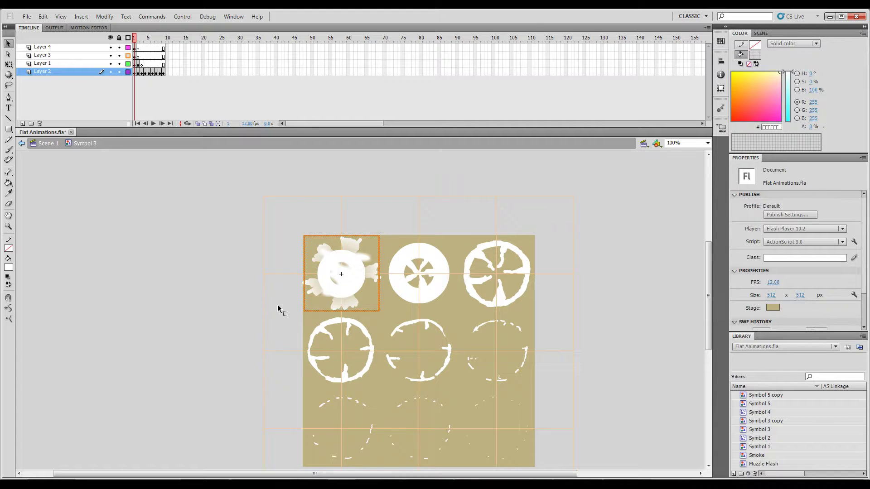
click(318, 314)
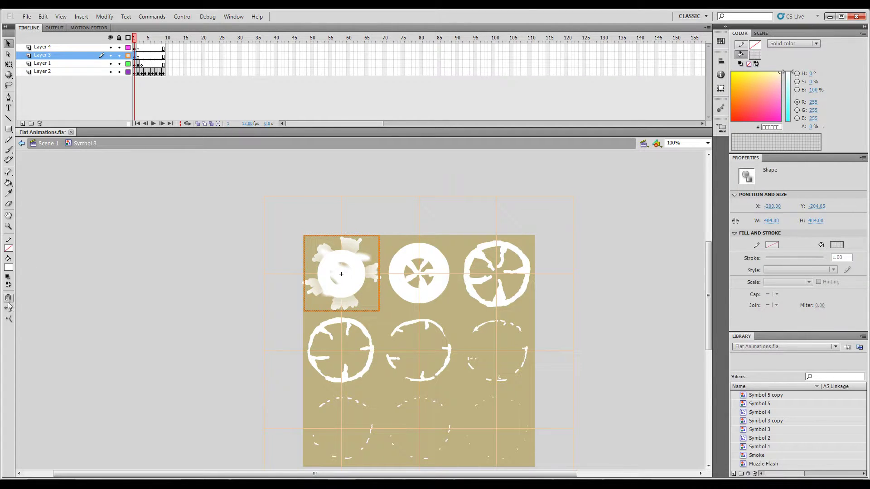
key(Return)
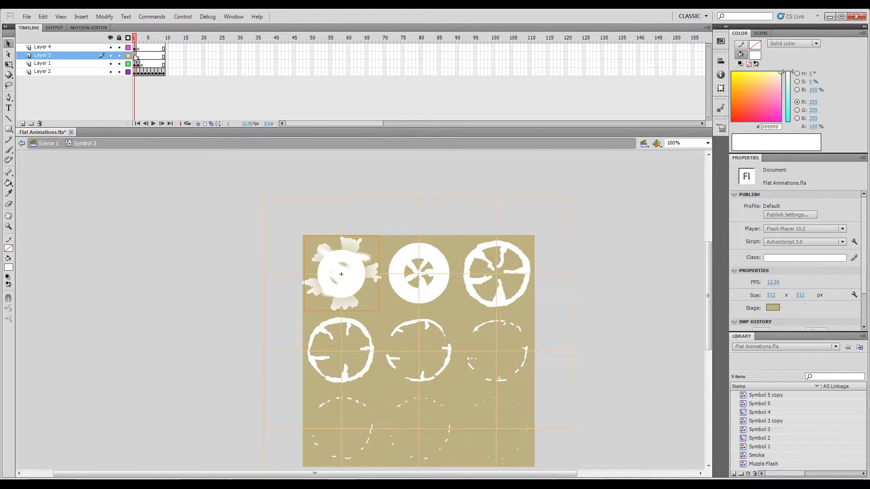
Shift Layer 3's frames one frame later, turn off its outline view, and select the 0%-alpha square
click(137, 55)
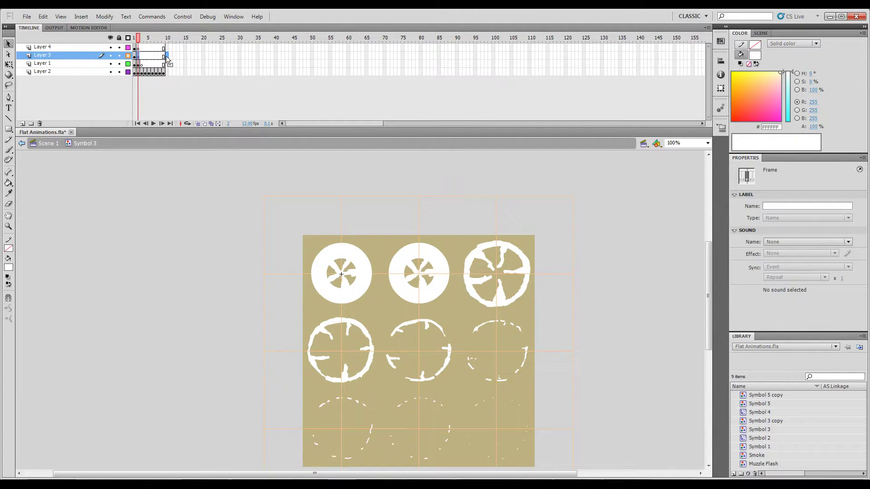
drag(167, 60, 163, 38)
click(163, 97)
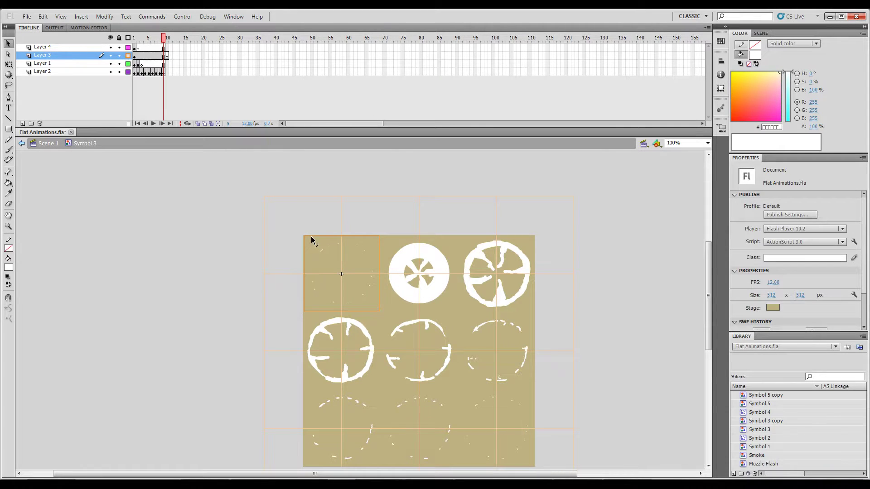
click(129, 55)
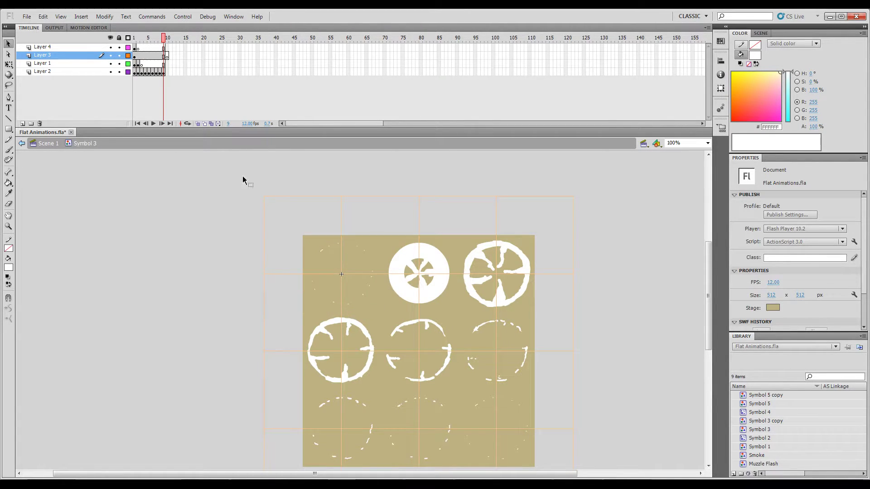
click(379, 244)
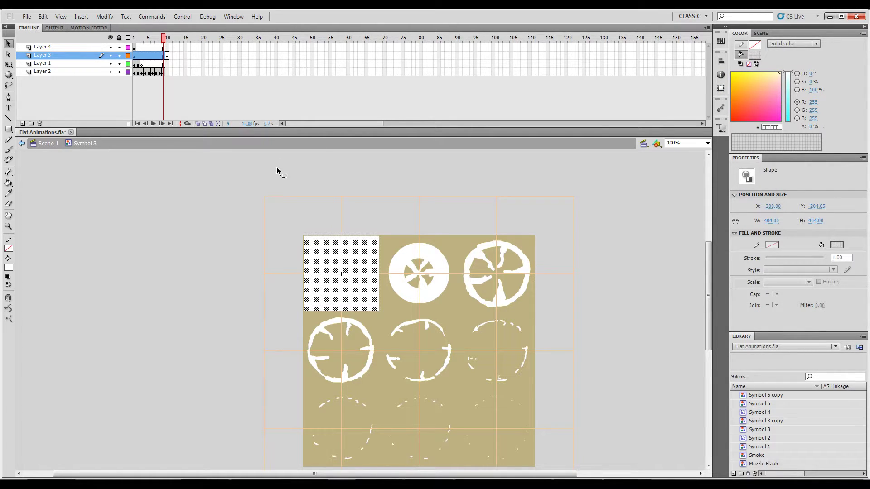
Remove frame 10 from Symbol 3's Layer 3
click(305, 181)
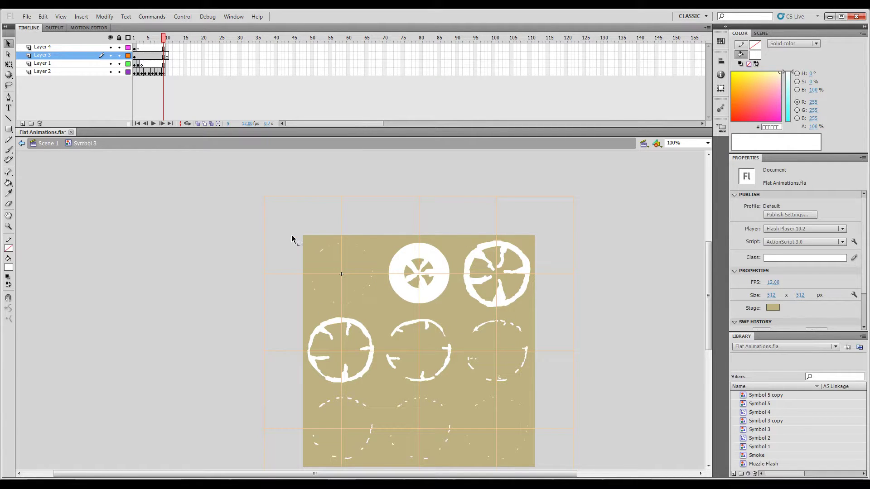
click(167, 56)
right_click(166, 56)
click(190, 105)
Preview Symbol 3's first frames, selecting the rotated Symbol 4 instance, then return to Scene 1
drag(166, 39, 123, 37)
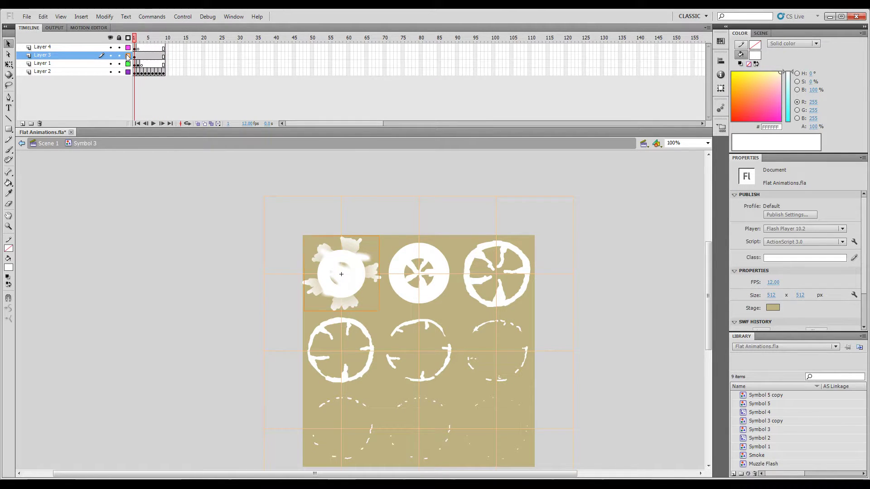
click(354, 287)
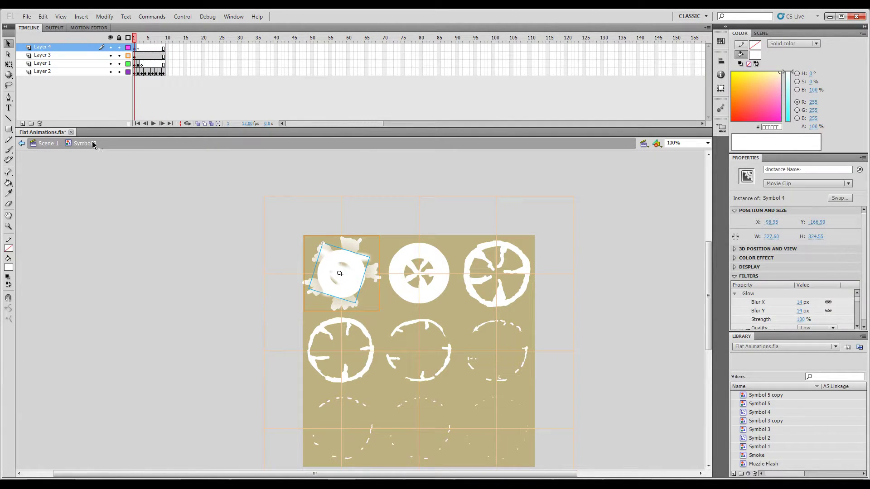
mouse_move(137, 38)
mouse_down()
mouse_move(145, 38)
mouse_move(127, 39)
mouse_up()
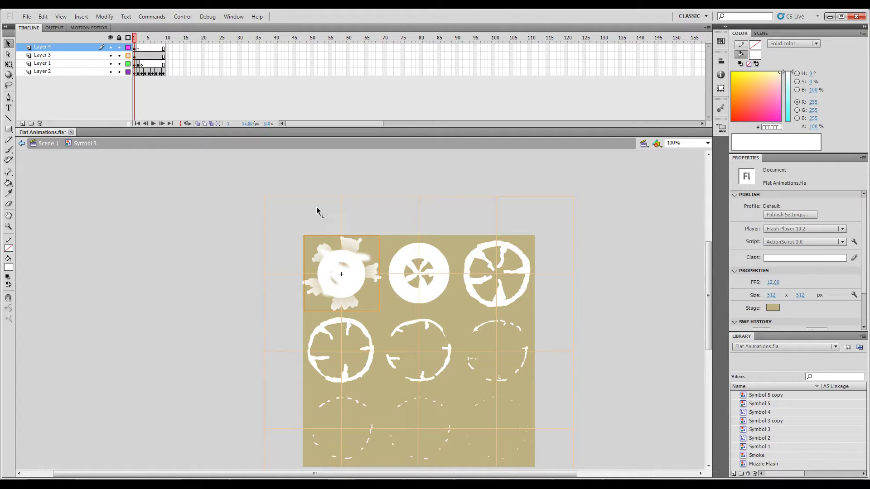
click(21, 143)
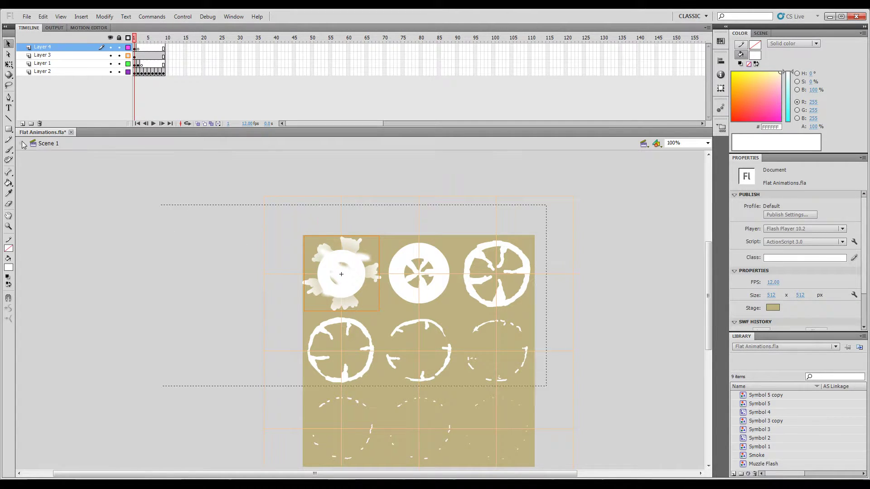
Confirm the top-row Symbol 3 instances loop from first frames 1, 2 and 3
click(401, 197)
click(371, 267)
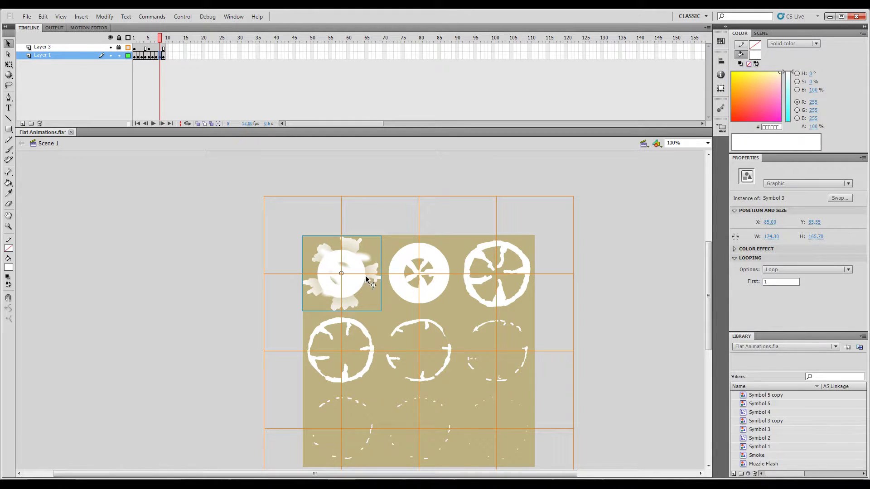
click(388, 252)
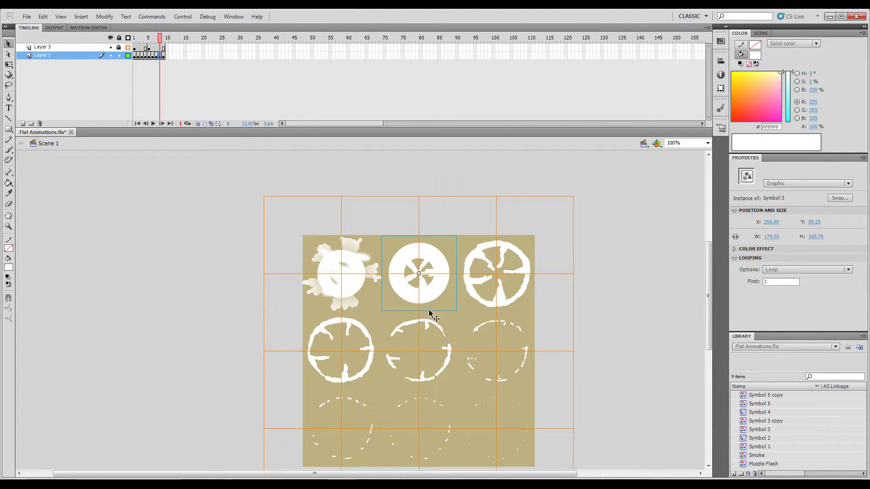
click(358, 263)
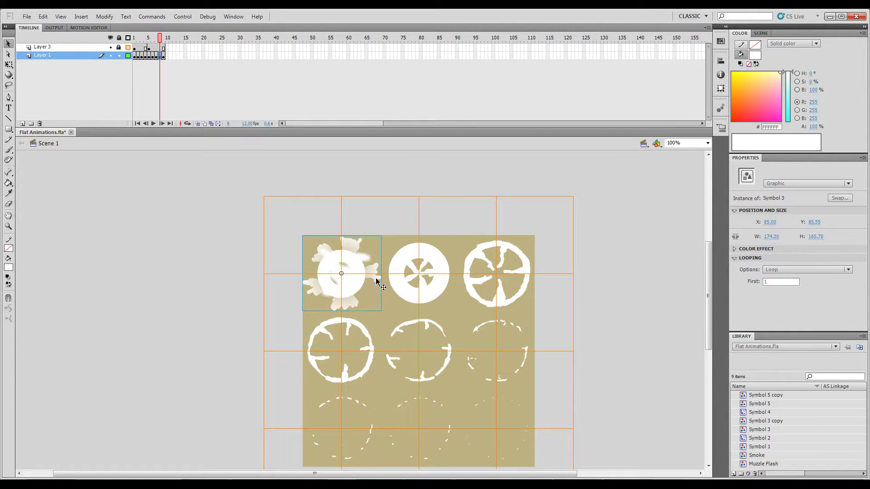
click(434, 256)
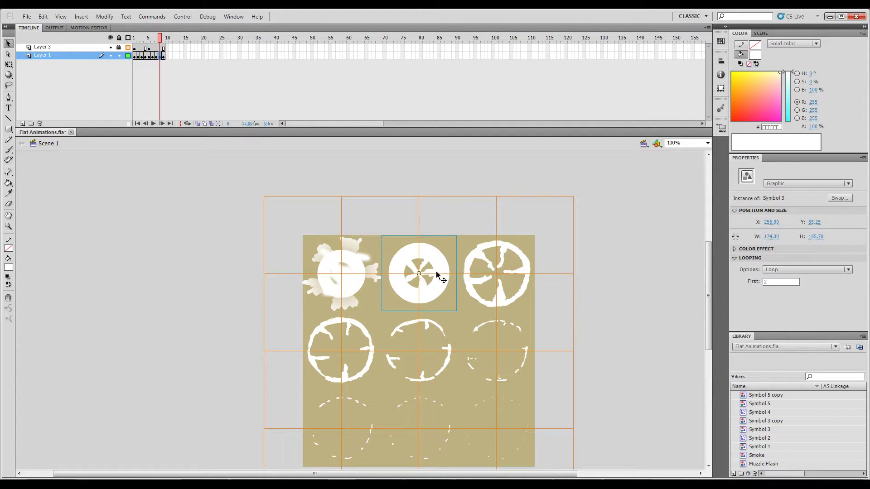
click(479, 268)
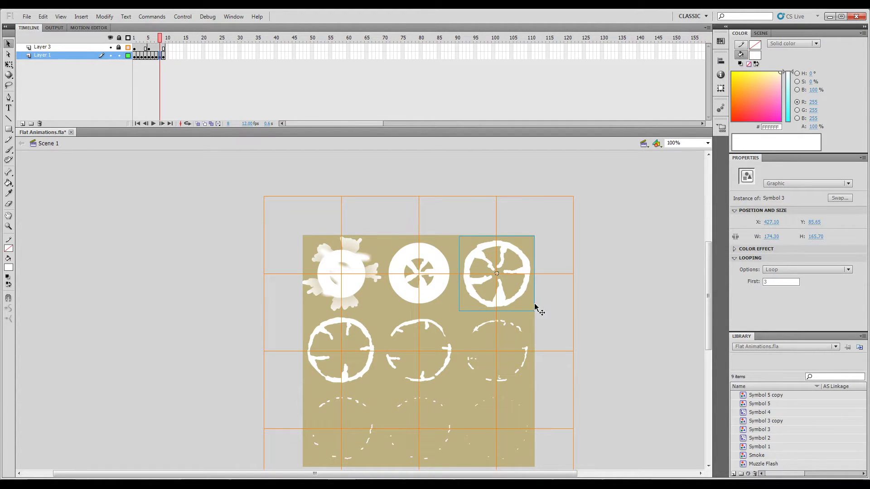
click(344, 299)
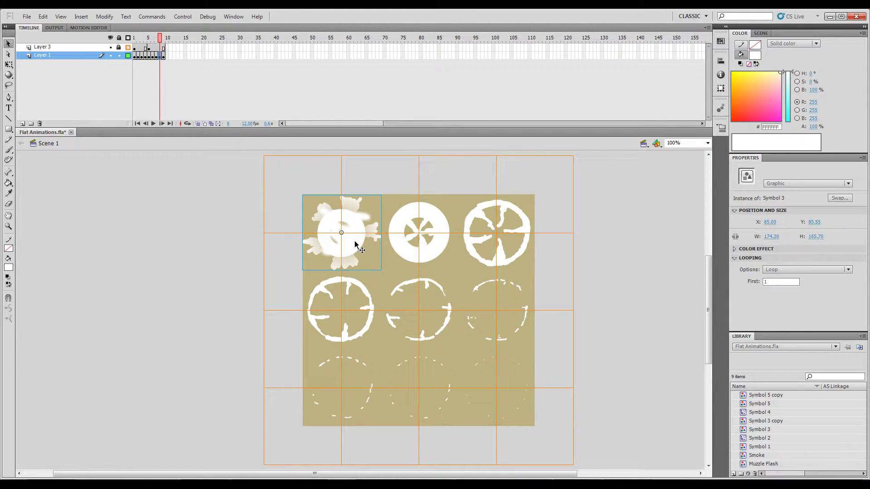
click(405, 247)
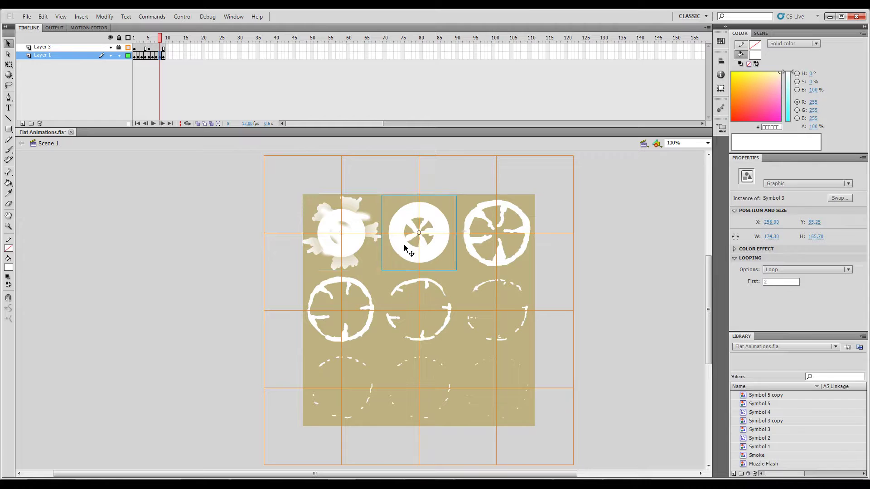
Select the top-left instance and scrub Scene 1's playhead to frame 2
click(606, 244)
scroll(789, 265, down, 2)
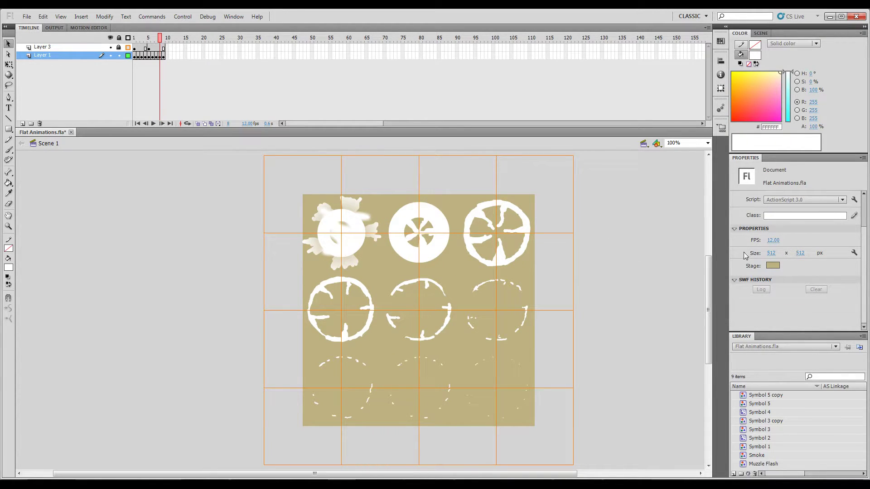
click(351, 247)
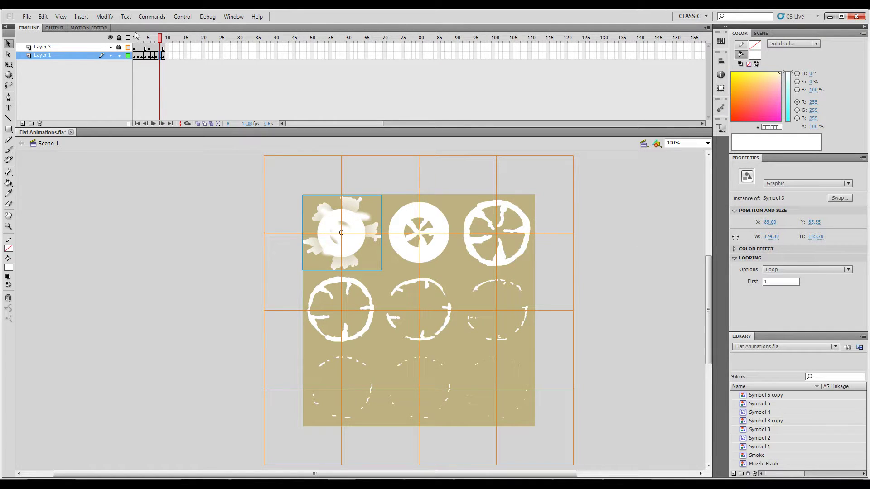
drag(159, 39, 138, 39)
click(305, 176)
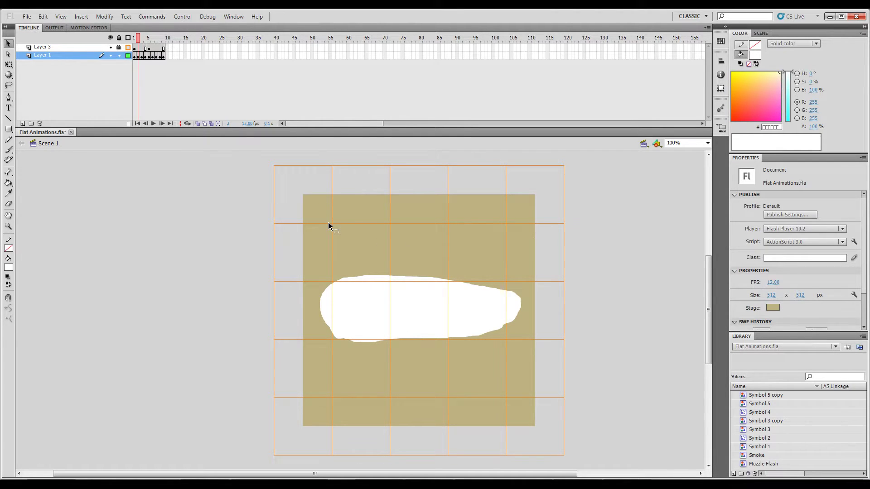
Preview Scene 1's frames 9, 8 and 4, then clear the selection
mouse_move(148, 37)
mouse_down()
mouse_move(184, 32)
mouse_move(159, 39)
mouse_up()
click(358, 225)
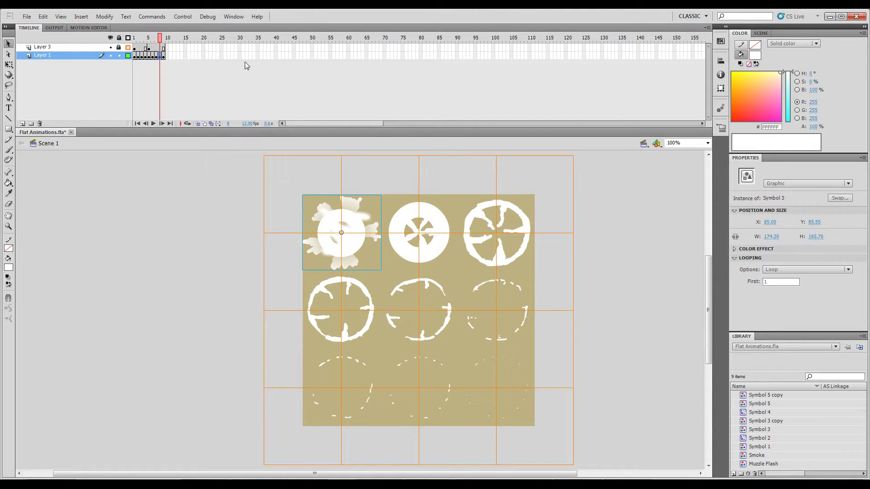
drag(162, 39, 146, 39)
click(372, 219)
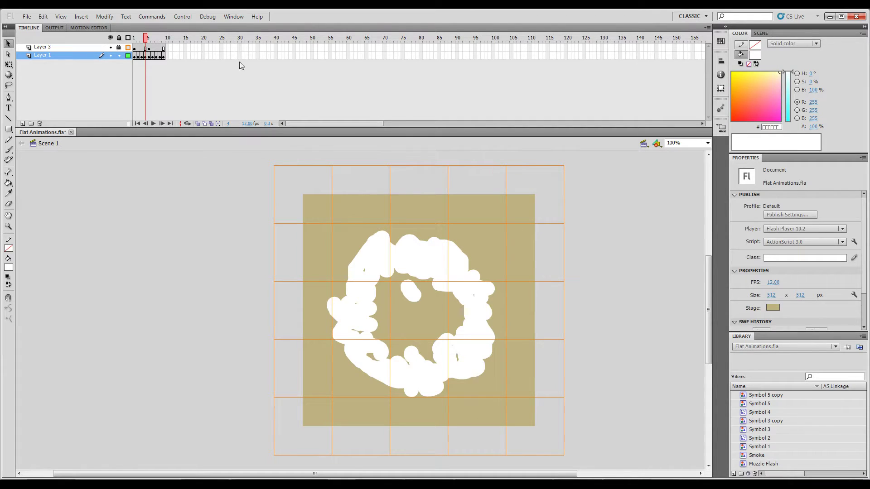
Return to frame 8 and select the first two top-row instances together
click(163, 38)
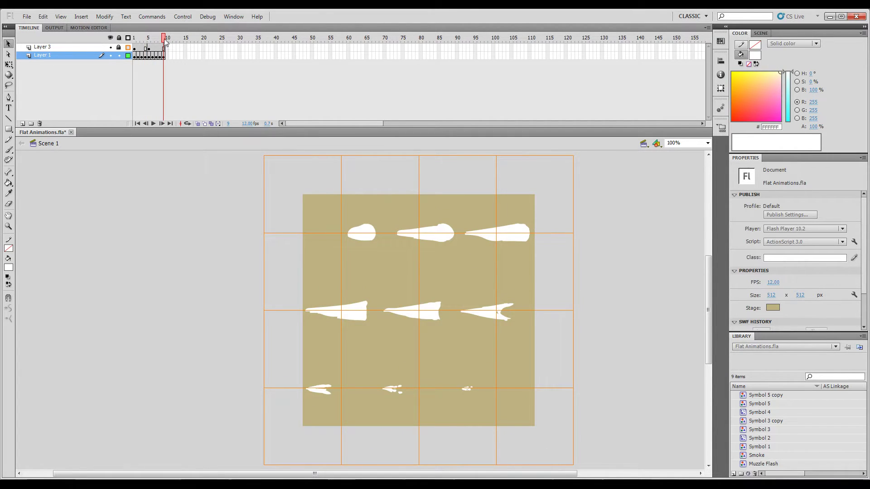
drag(165, 42, 162, 42)
click(349, 218)
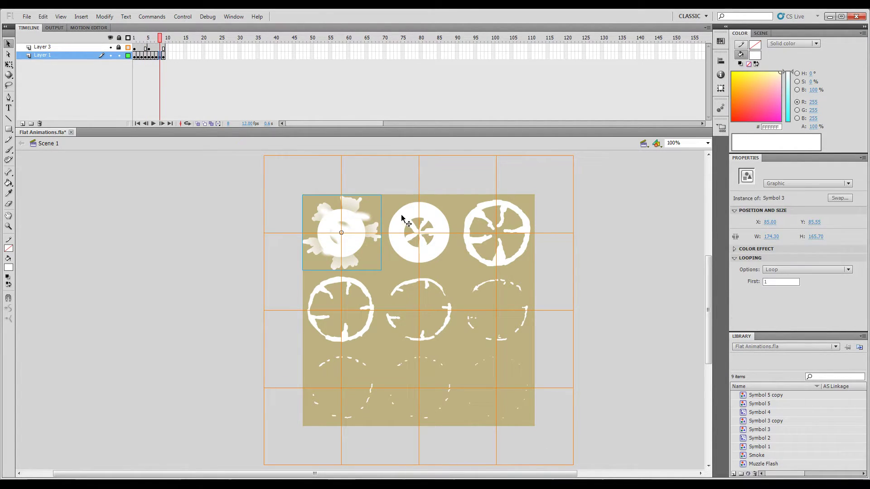
shift+click(404, 220)
scroll(408, 247, up, 2)
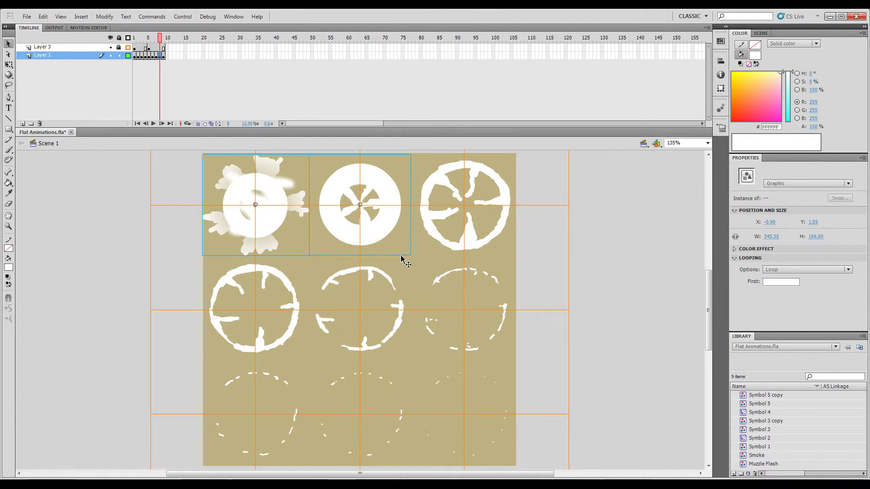
scroll(402, 259, down, 1)
scroll(336, 248, up, 1)
shift+click(428, 200)
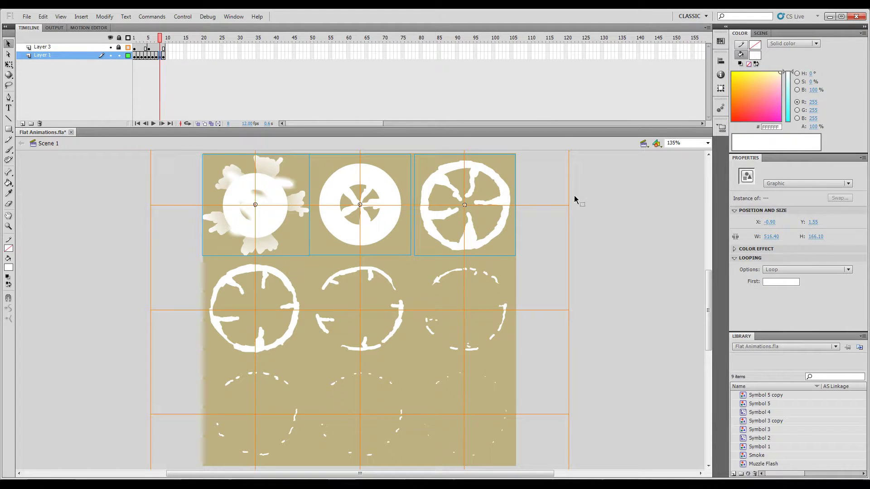
click(590, 194)
click(437, 187)
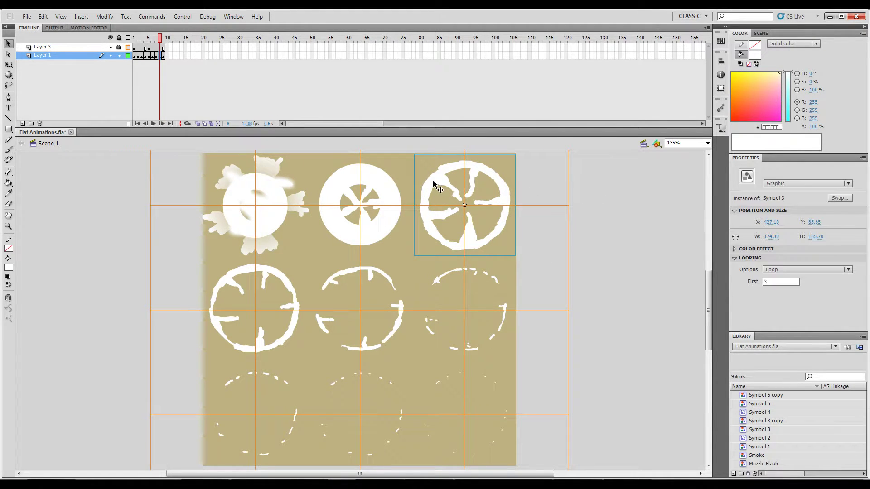
click(228, 283)
shift+click(246, 219)
shift+click(360, 219)
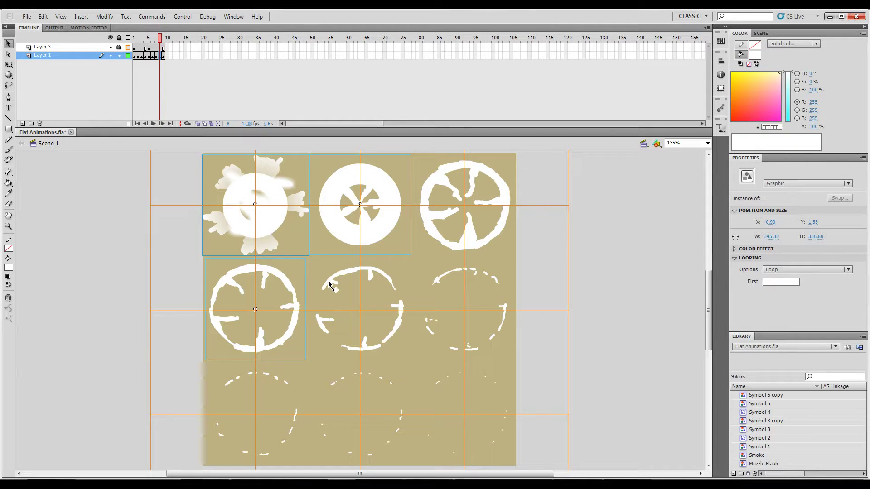
shift+click(331, 279)
shift+click(444, 280)
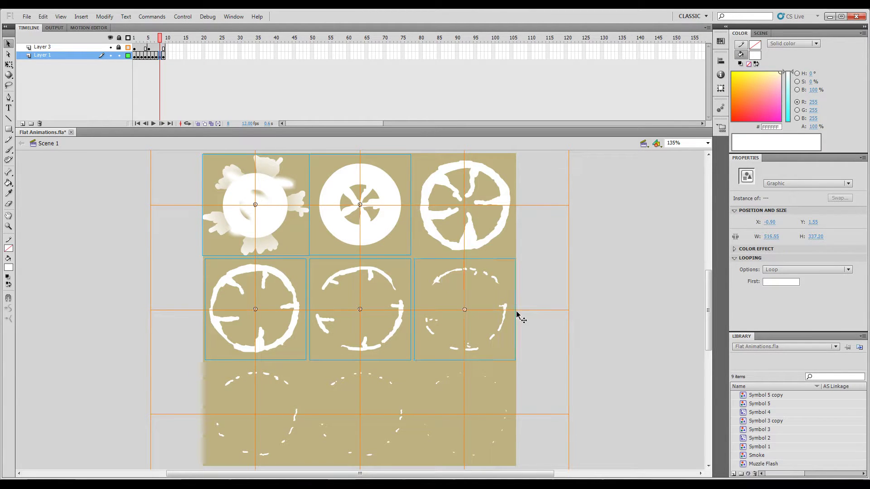
click(139, 267)
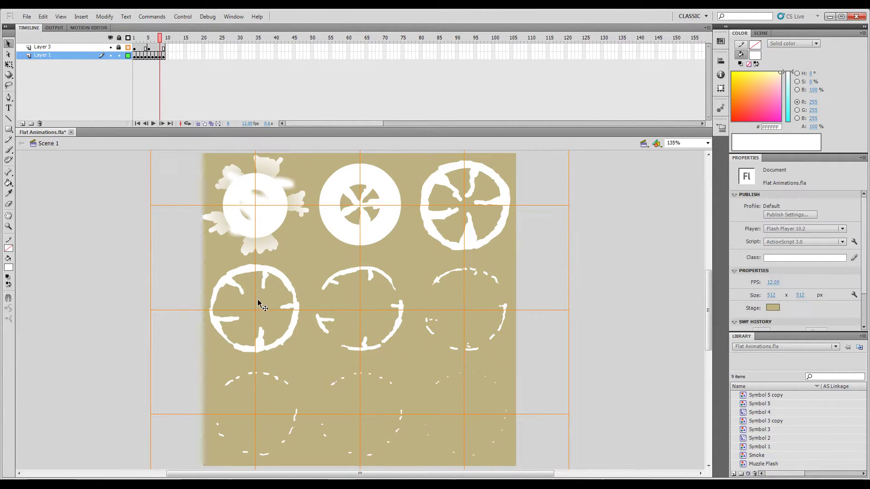
click(293, 290)
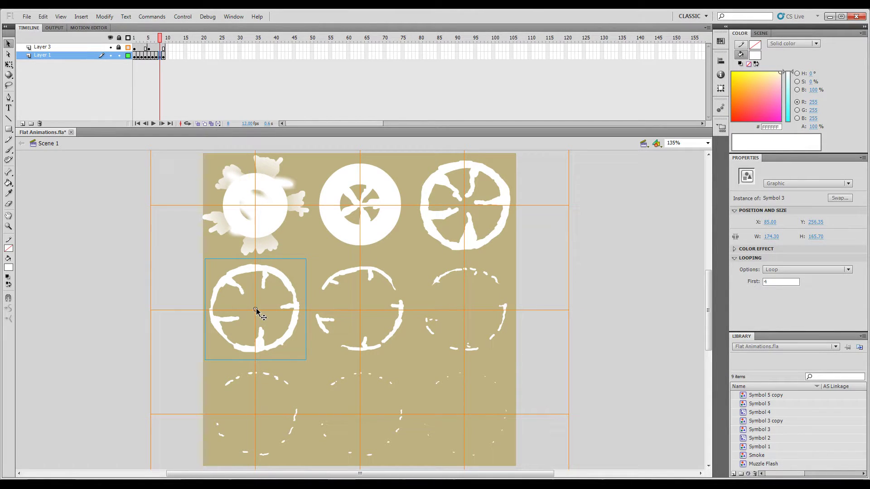
Move the middle-left circle's transformation point up and right, inspect at 2000%, then return to 100%
key(q)
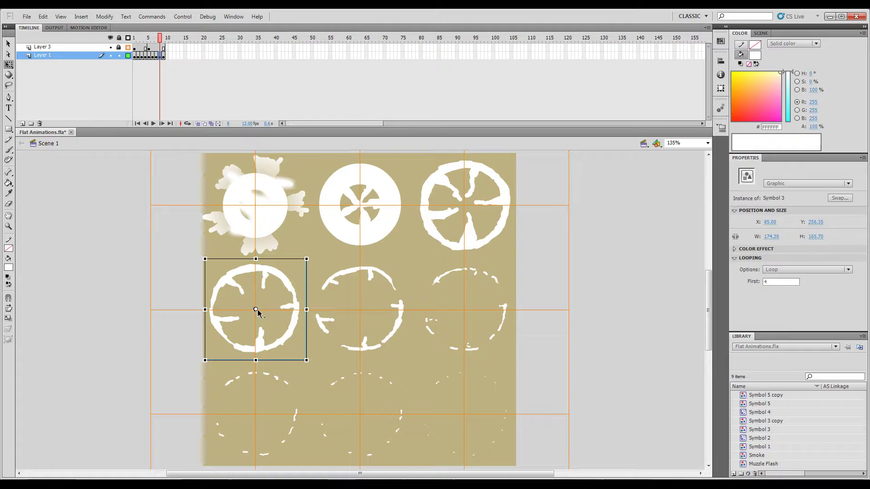
drag(269, 304, 280, 290)
key(z)
drag(243, 305, 282, 324)
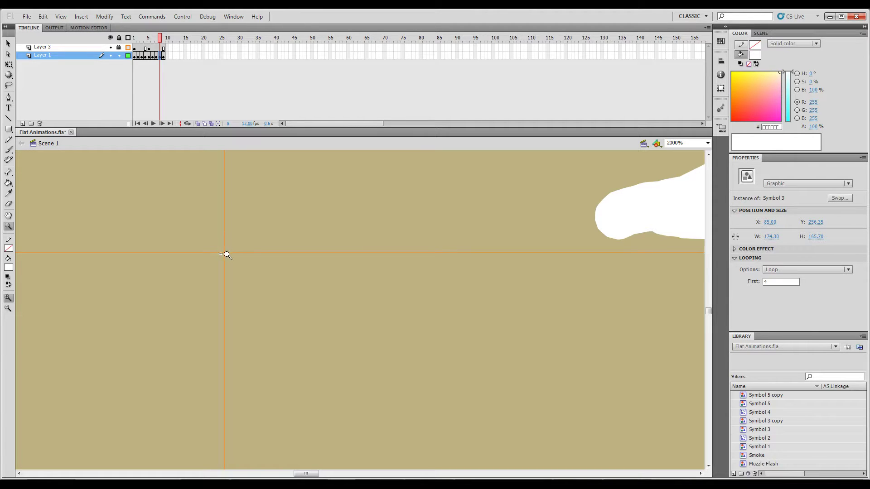
click(8, 43)
key(ctrl+1)
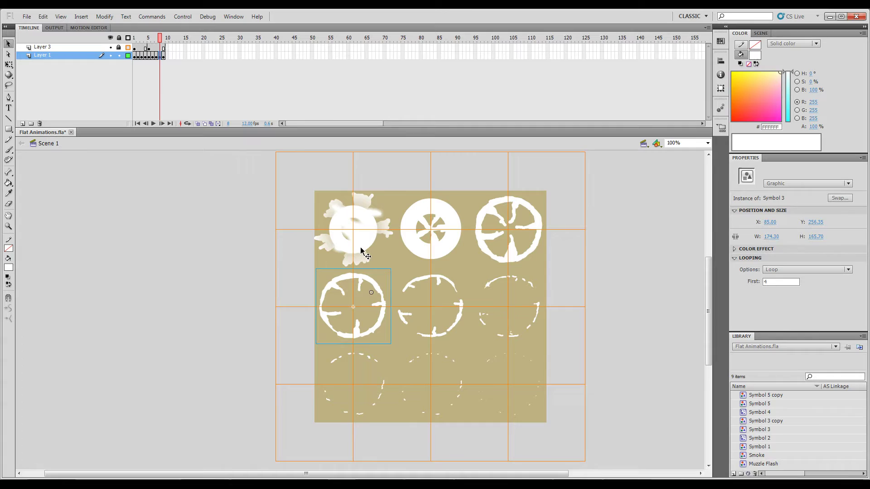
click(362, 246)
double_click(361, 246)
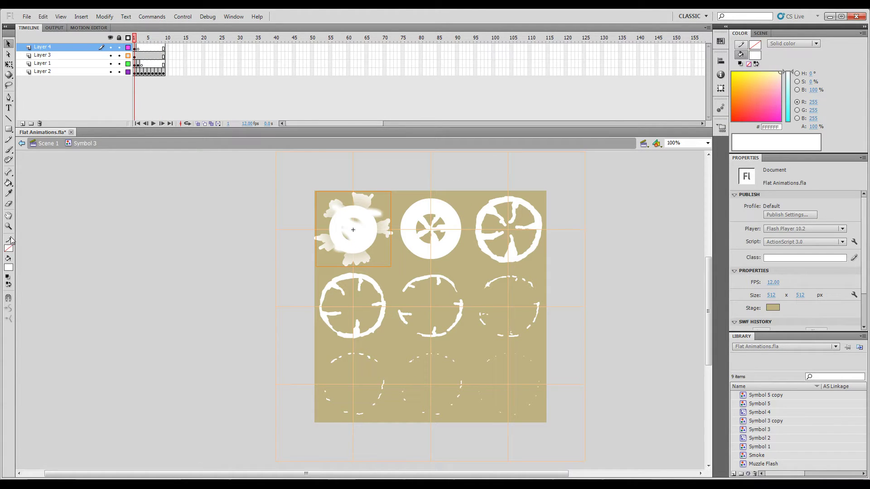
click(8, 227)
click(351, 230)
click(369, 315)
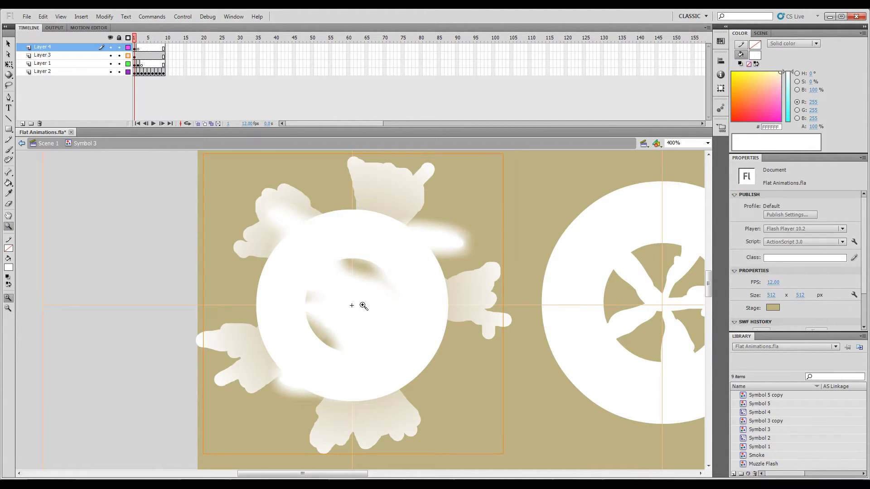
click(9, 43)
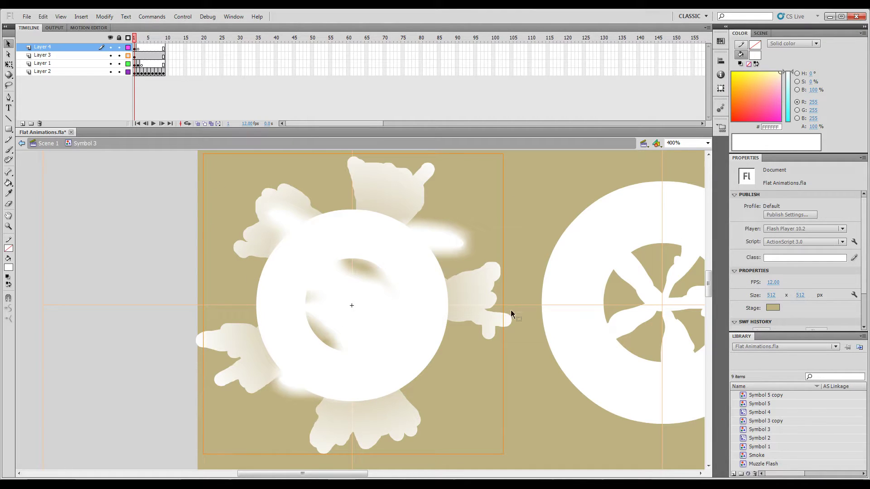
scroll(156, 240, up, 3)
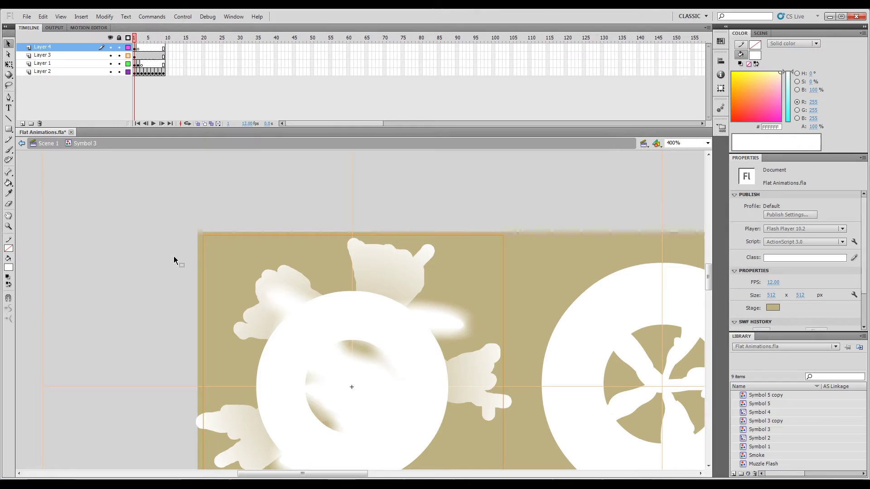
key(ctrl+1)
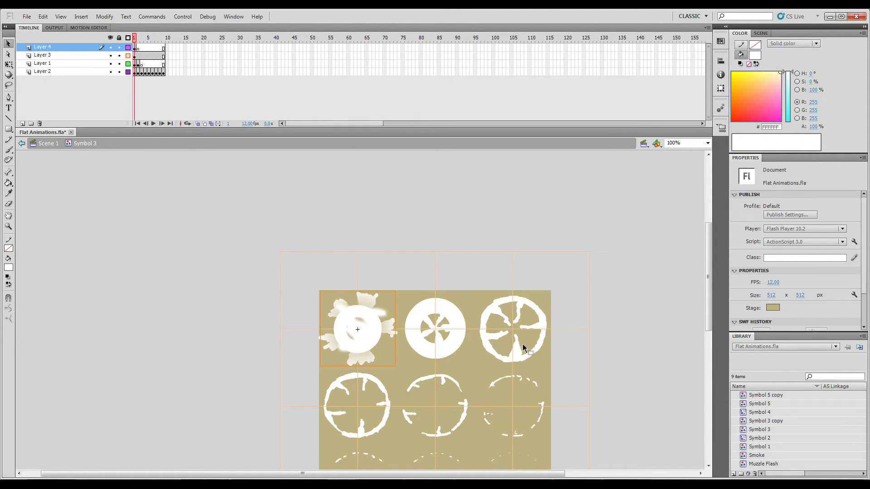
scroll(526, 349, down, 2)
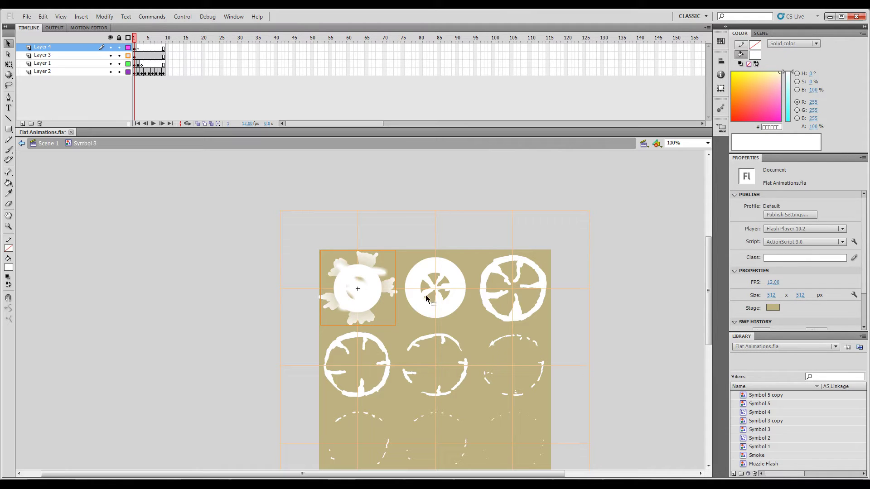
click(21, 143)
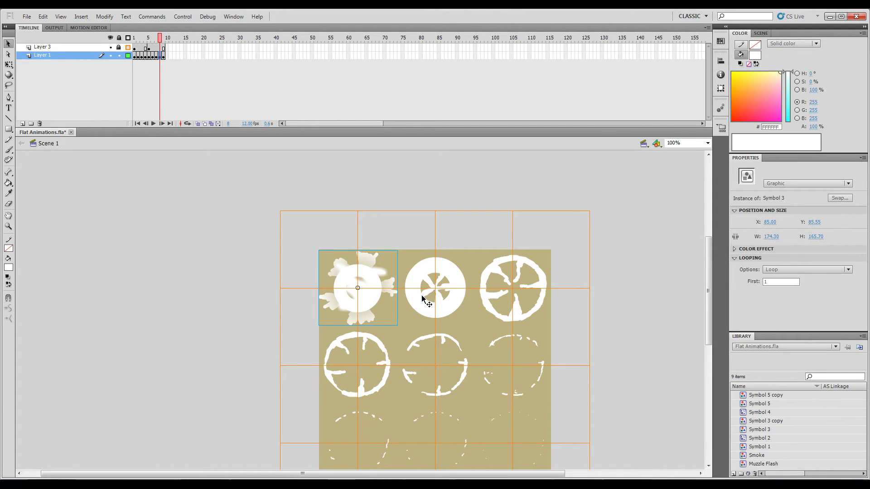
Select all nine smoke-puff instances to check their boxes, then scrub the playhead to frame 5 and deselect
key(ctrl+a)
scroll(476, 313, down, 2)
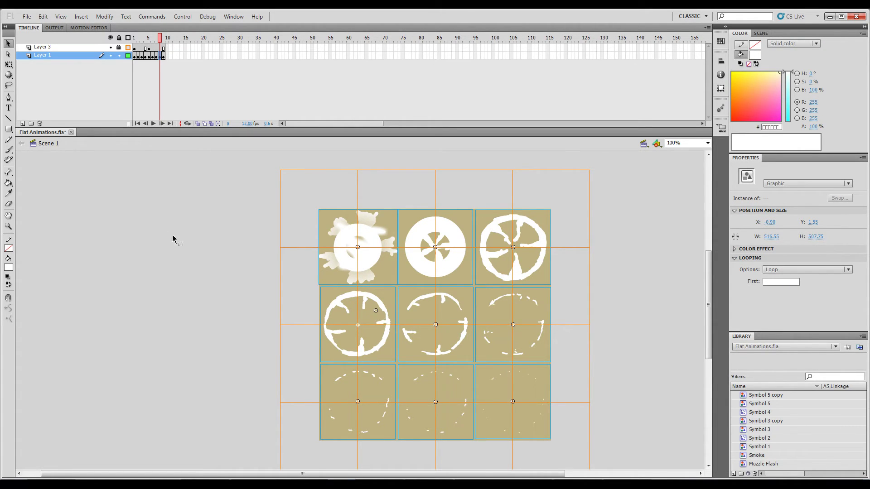
scroll(497, 265, down, 3)
scroll(407, 227, up, 3)
drag(168, 41, 150, 38)
click(473, 285)
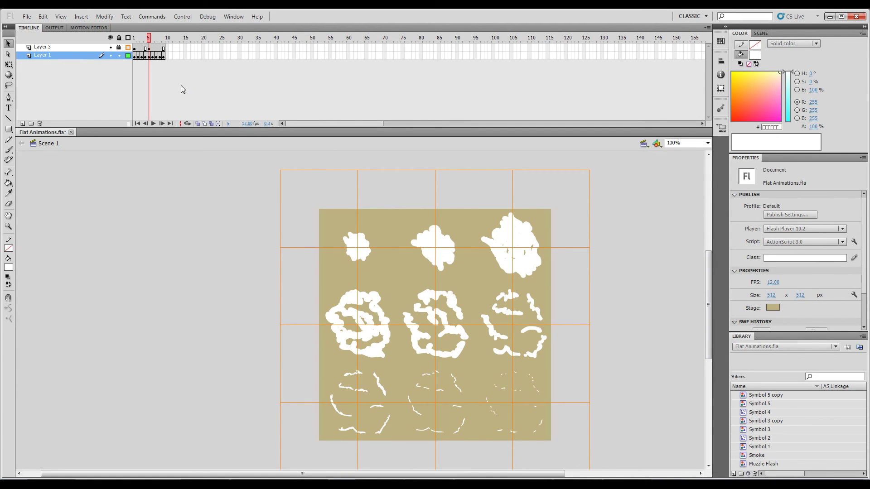
Inspect the smoke instance's Symbol 1, return to Scene 1, and move the playhead to frame 9's muzzle flashes
double_click(381, 304)
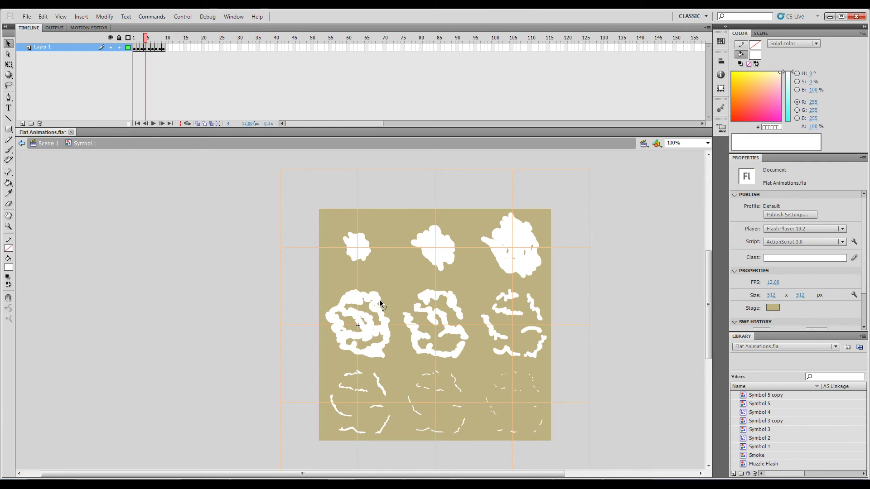
click(22, 143)
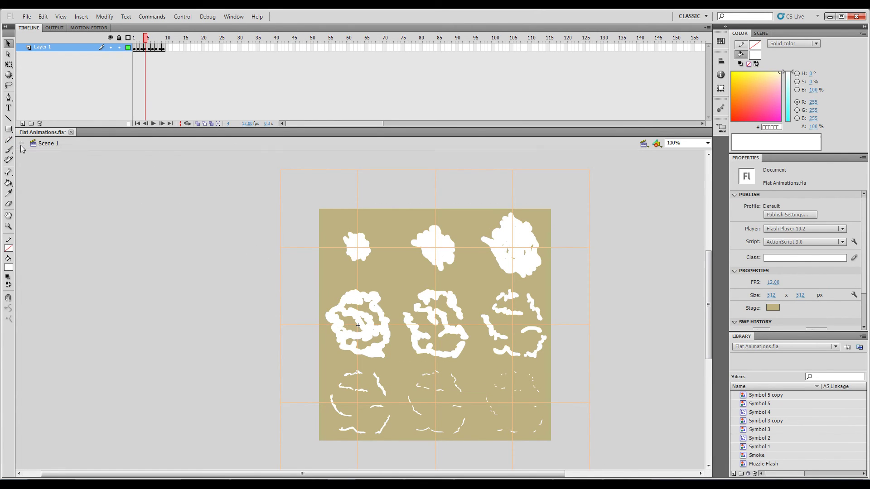
click(167, 261)
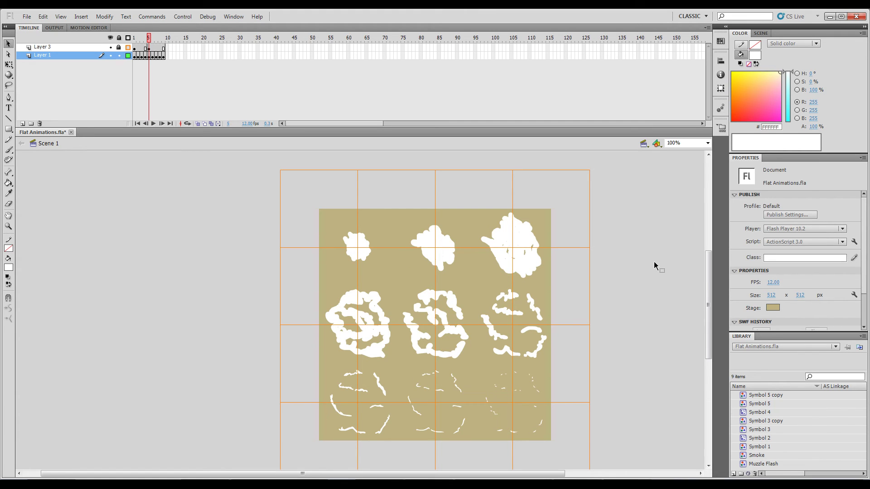
drag(149, 39, 174, 31)
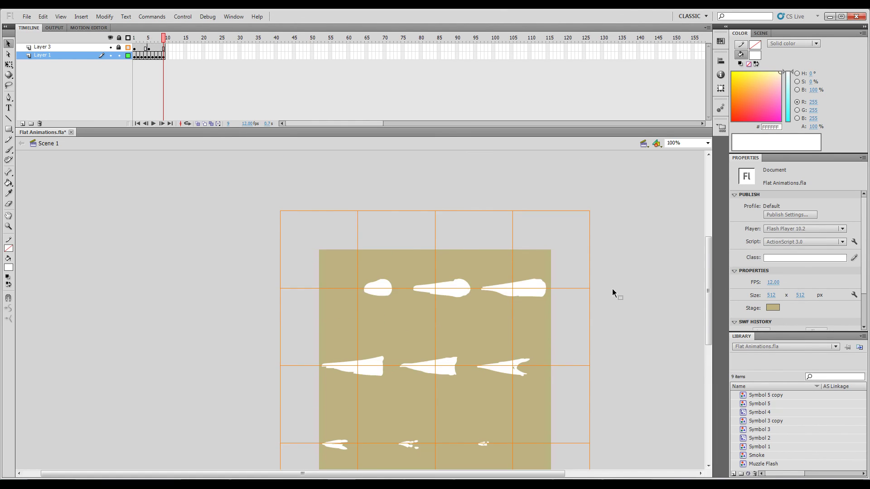
scroll(616, 299, down, 3)
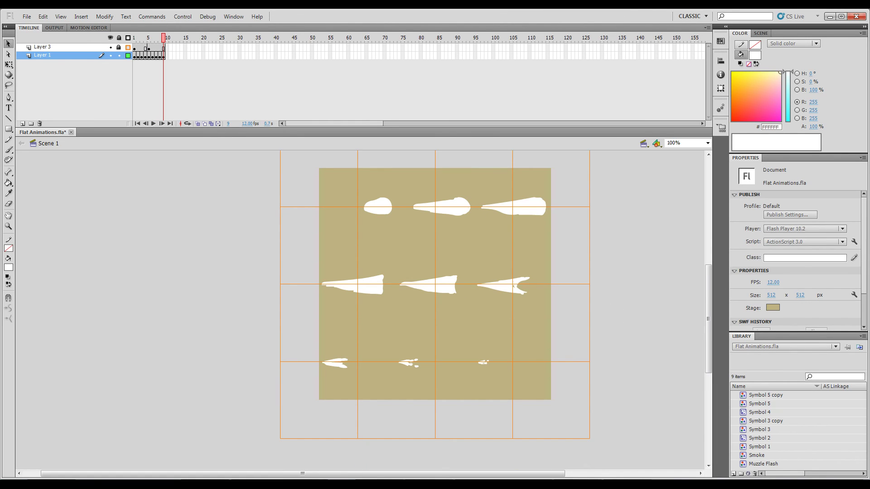